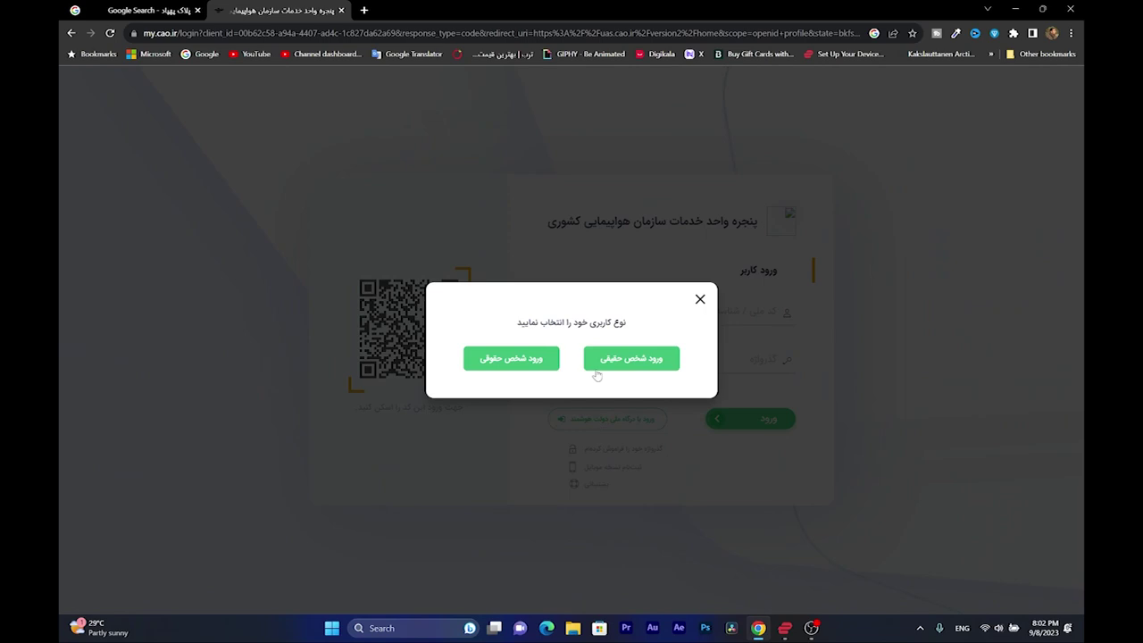
Log in as a natural person through the government SSO using the SMS one-time code
click(656, 366)
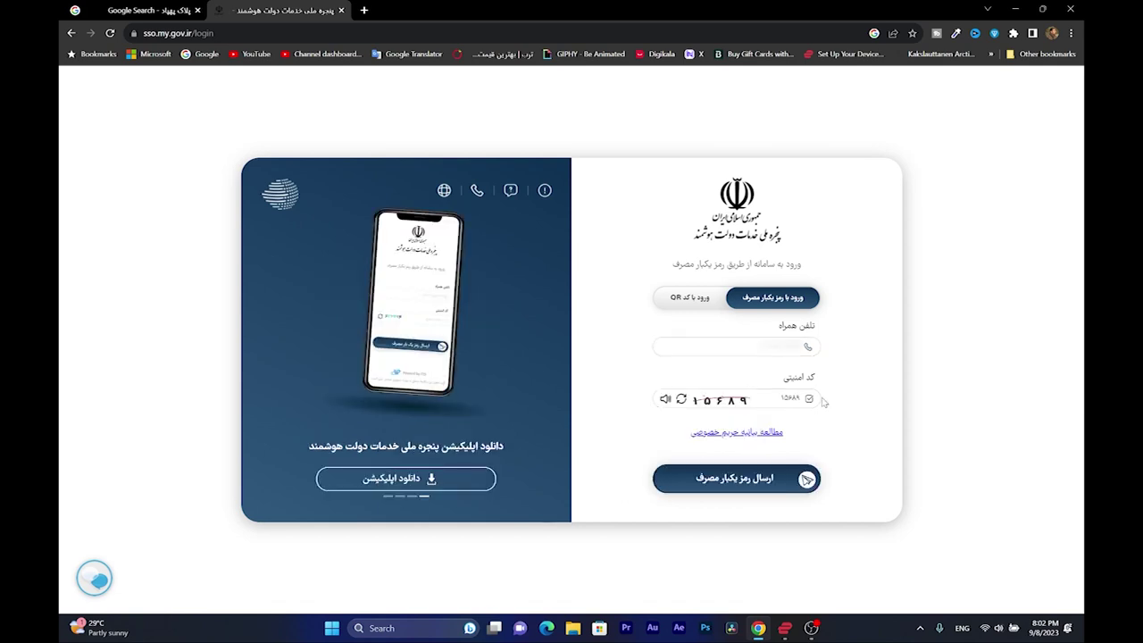
click(765, 480)
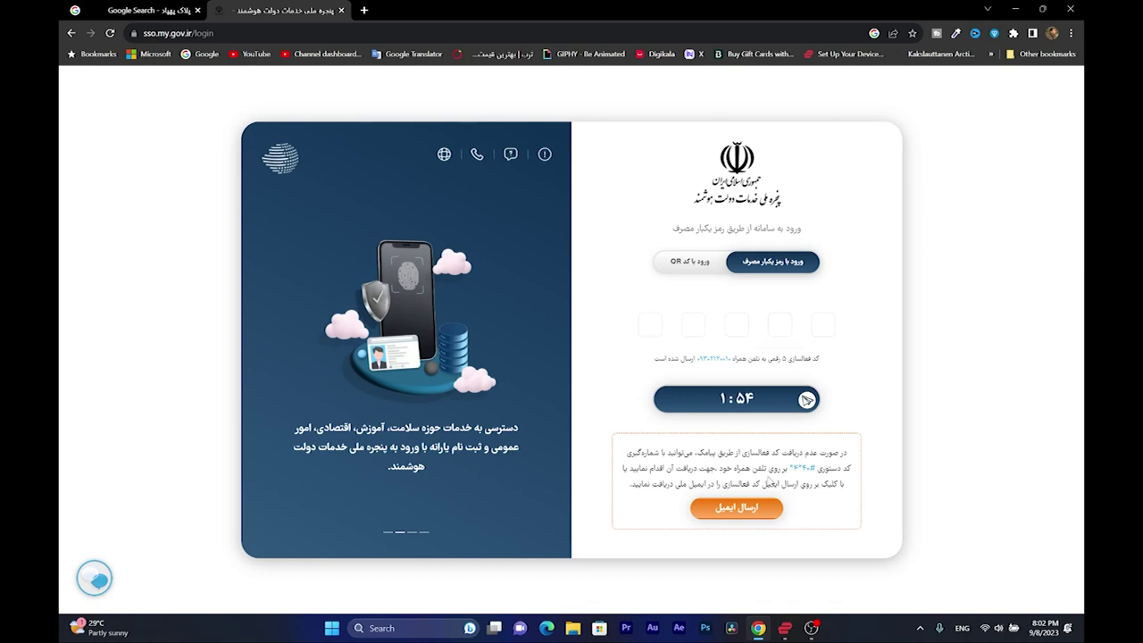
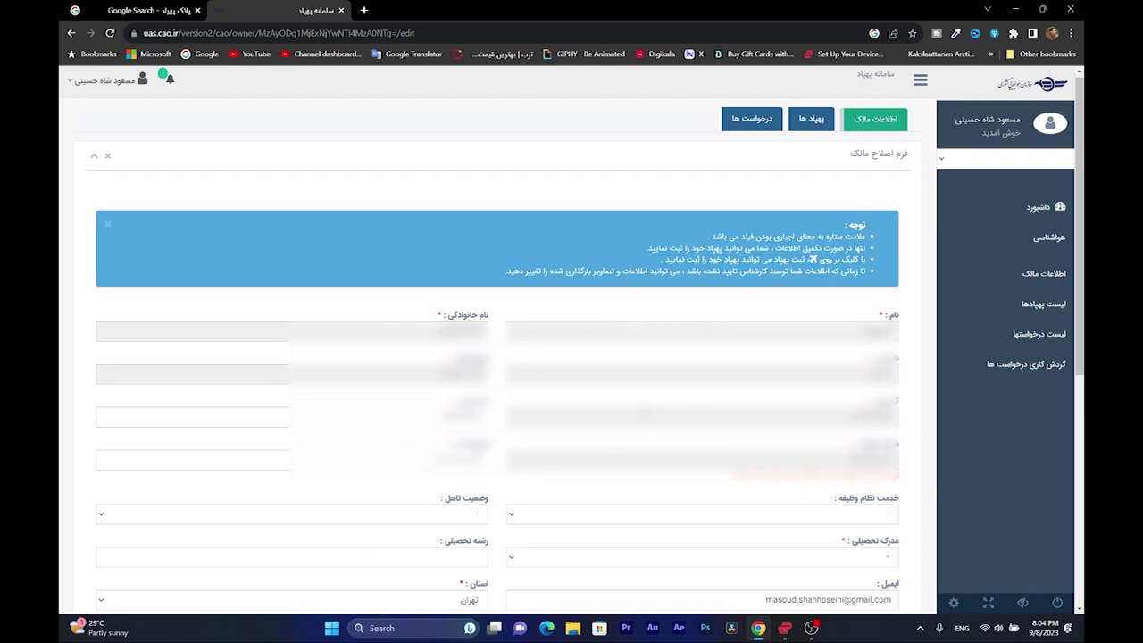
scroll(497, 357, down, 10)
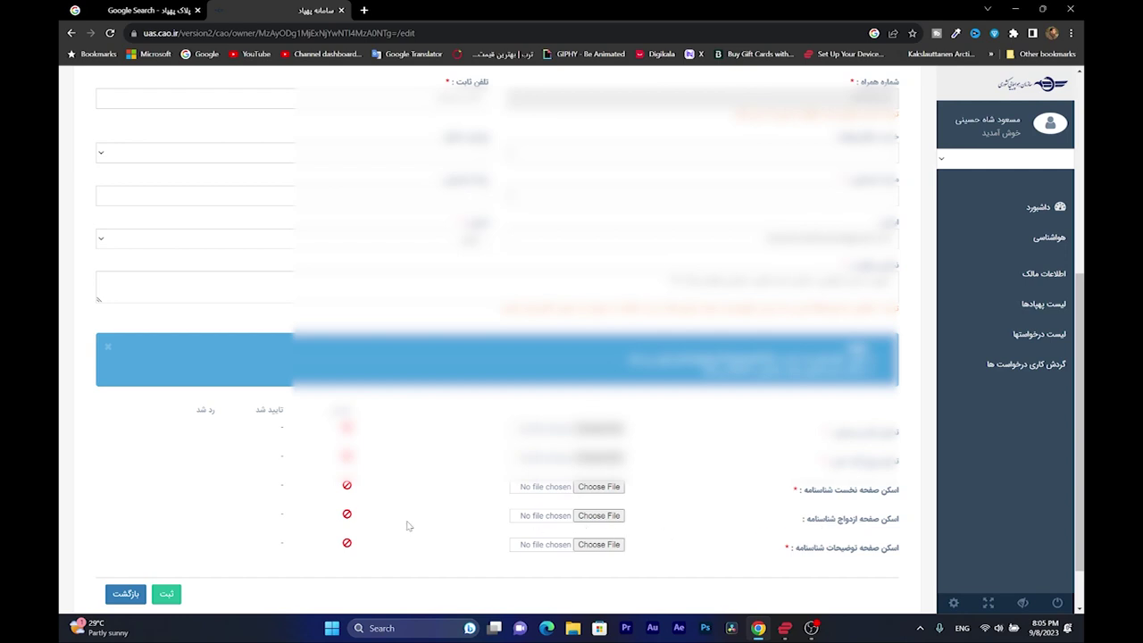
scroll(516, 527, up, 5)
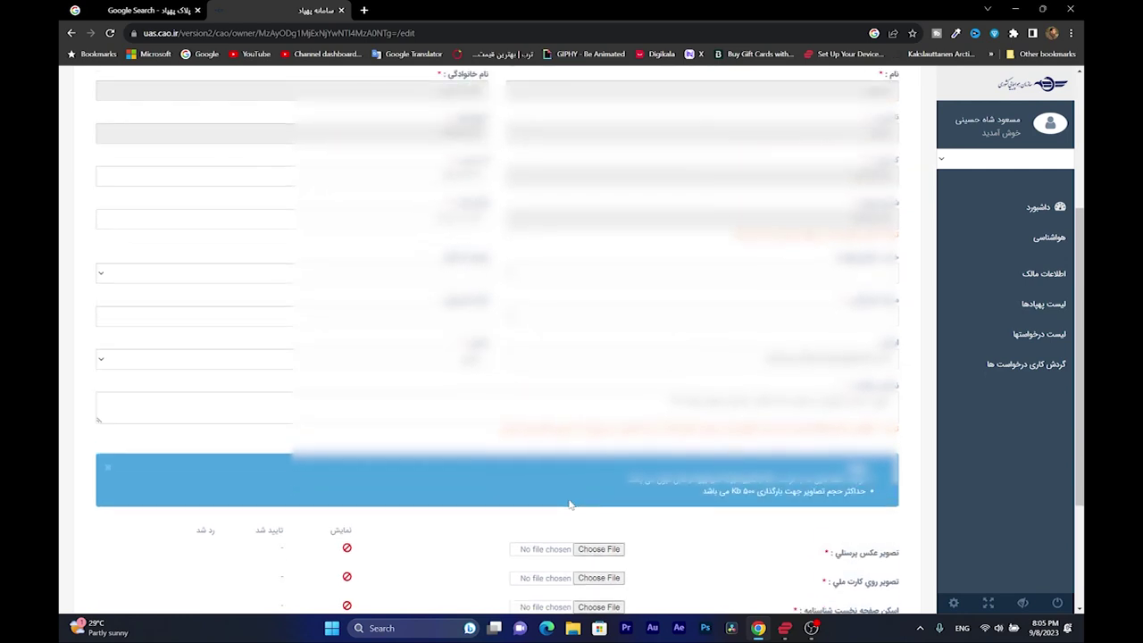
scroll(527, 494, up, 2)
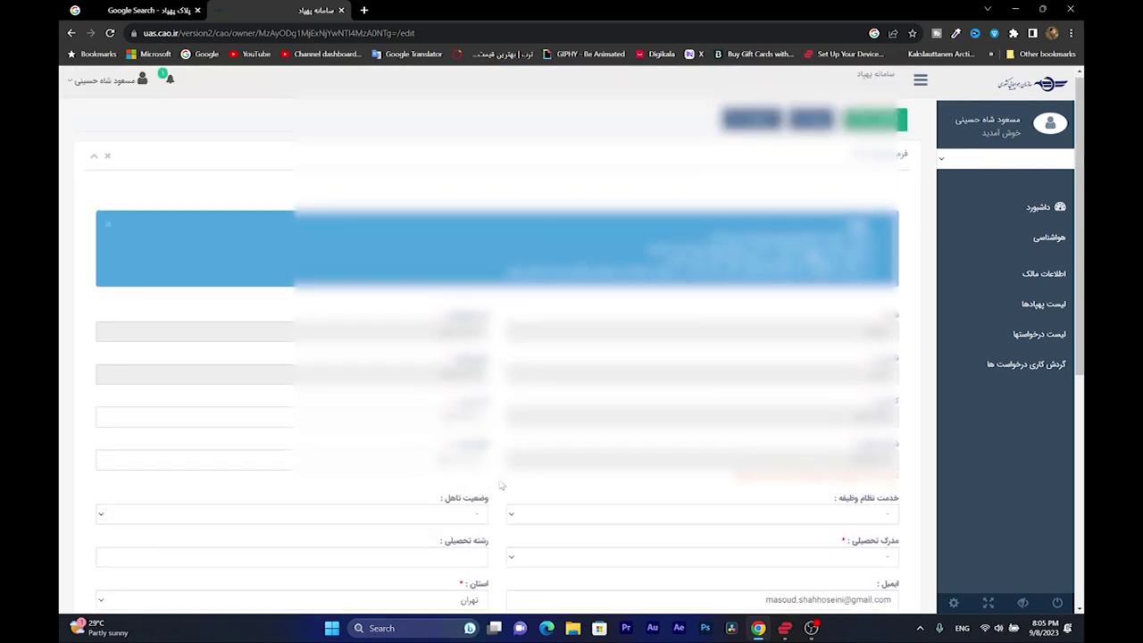
click(473, 519)
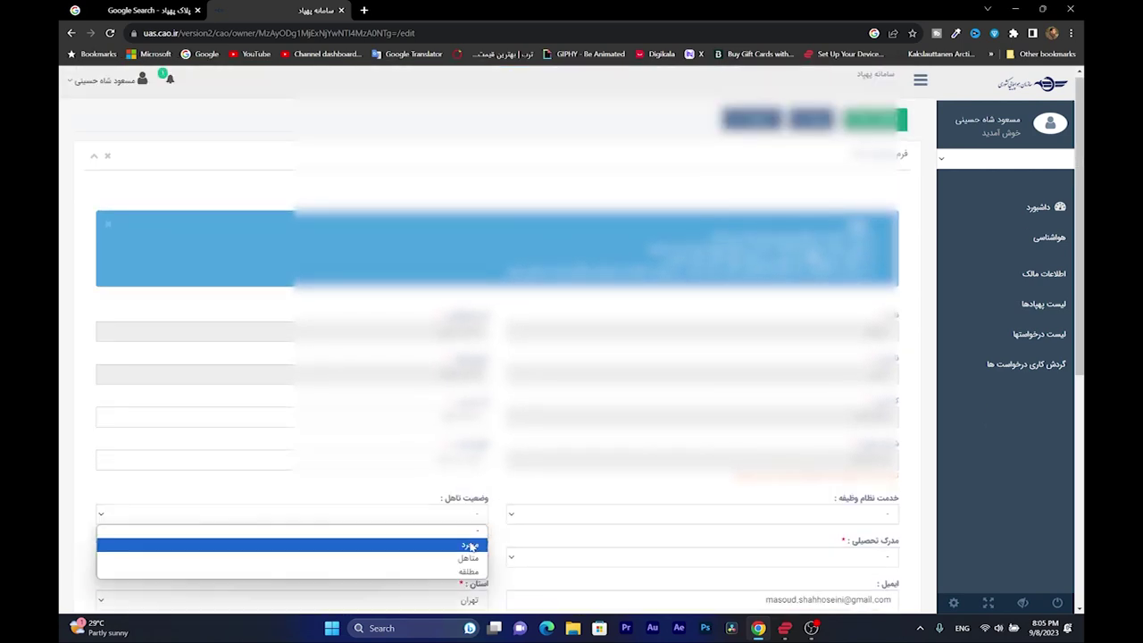
click(475, 520)
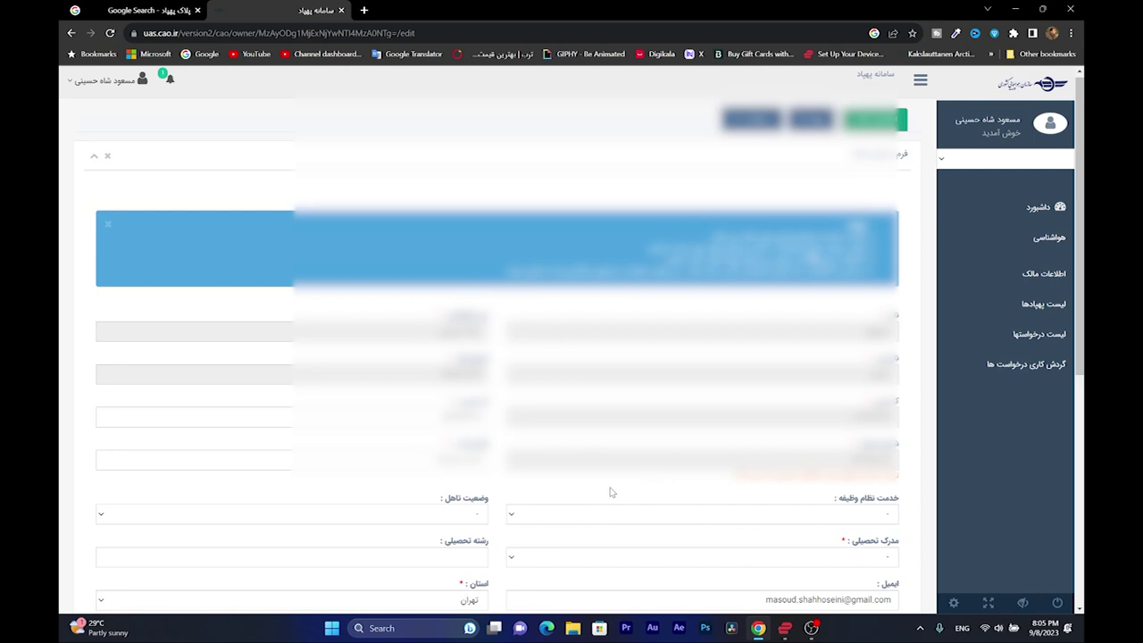
scroll(625, 490, down, 1)
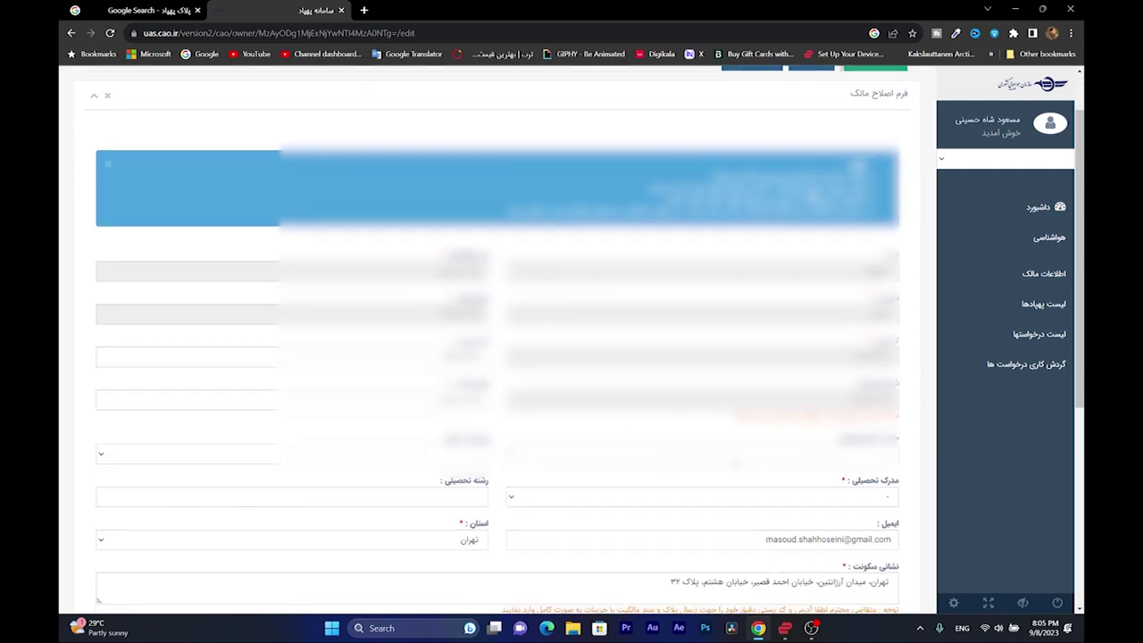
scroll(496, 357, down, 2)
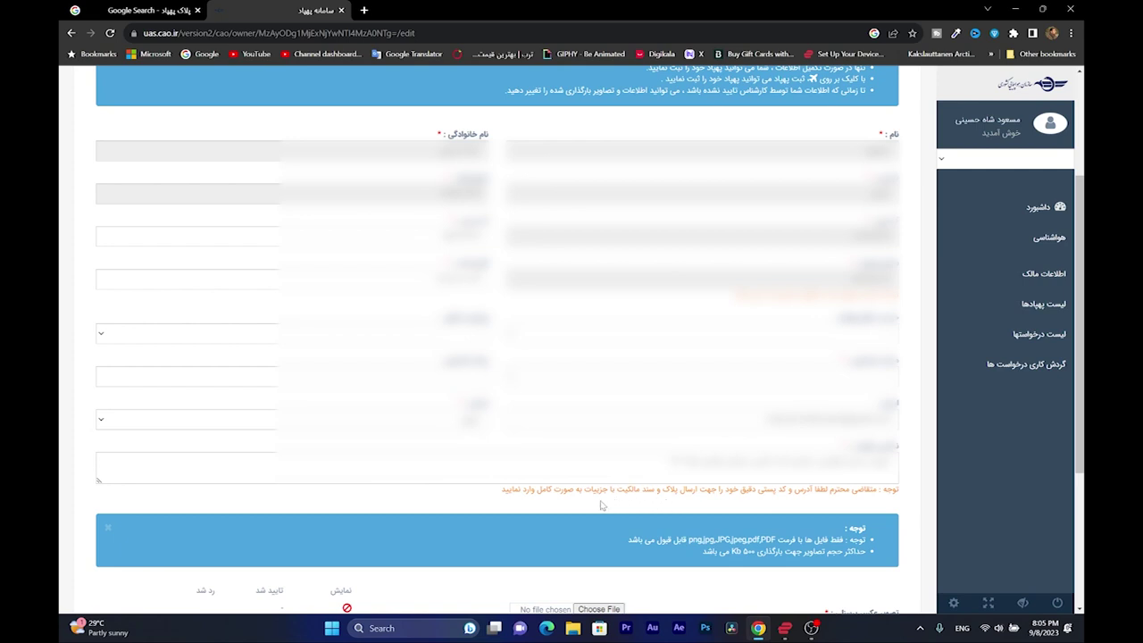
drag(617, 490, 656, 494)
click(624, 502)
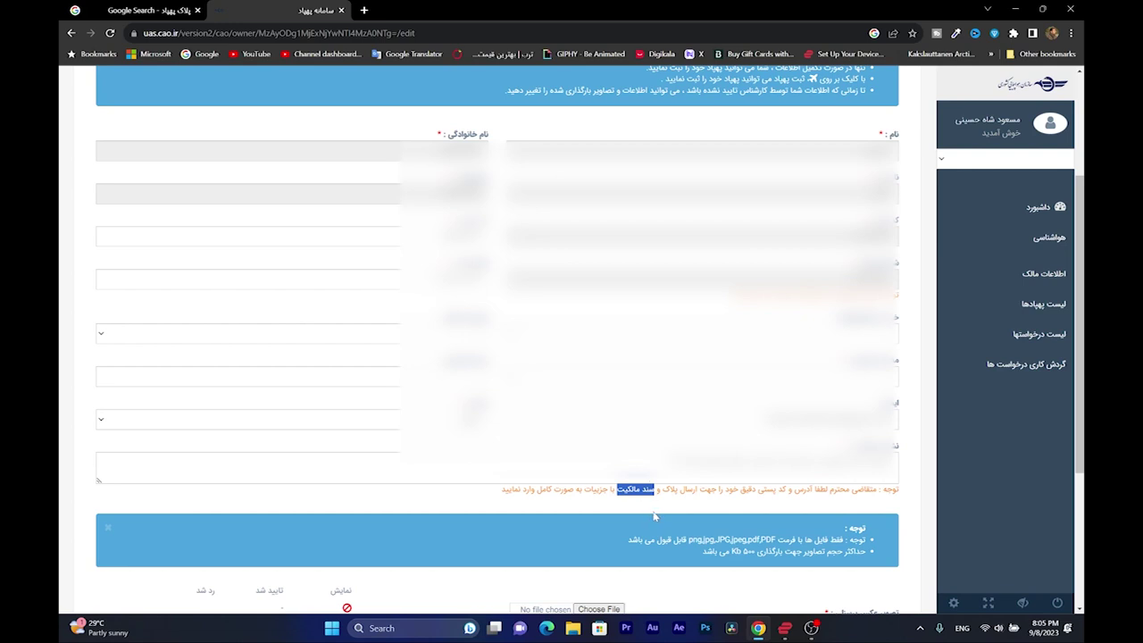
click(647, 493)
drag(654, 494, 617, 494)
scroll(497, 357, down, 2)
scroll(497, 357, up, 4)
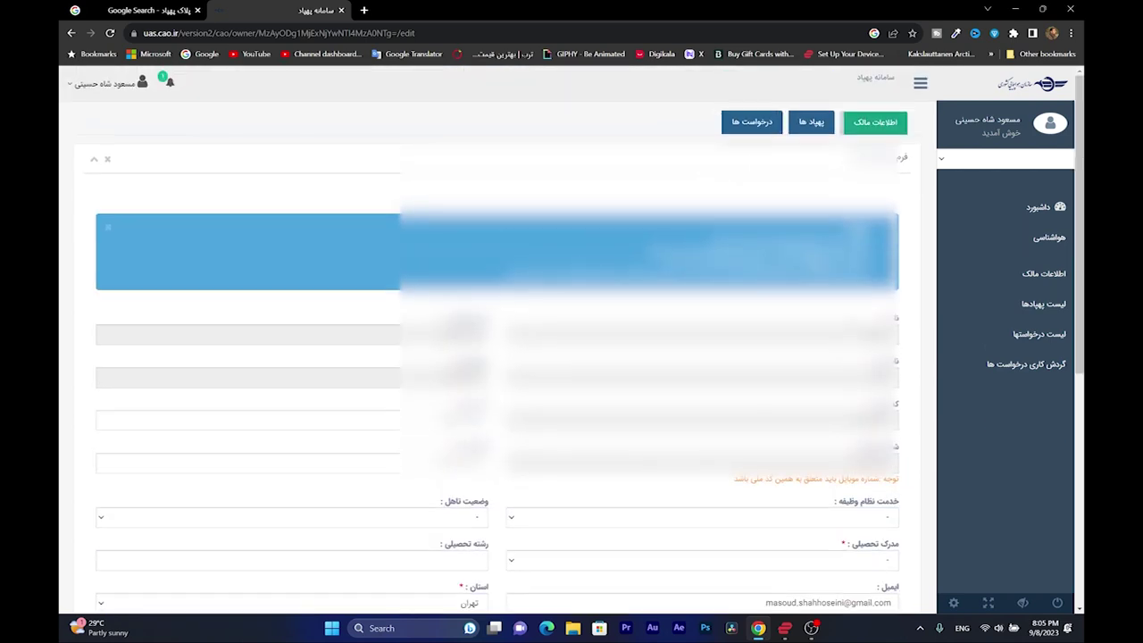
From the registered drones list, start a blank new-drone registration form
click(1014, 313)
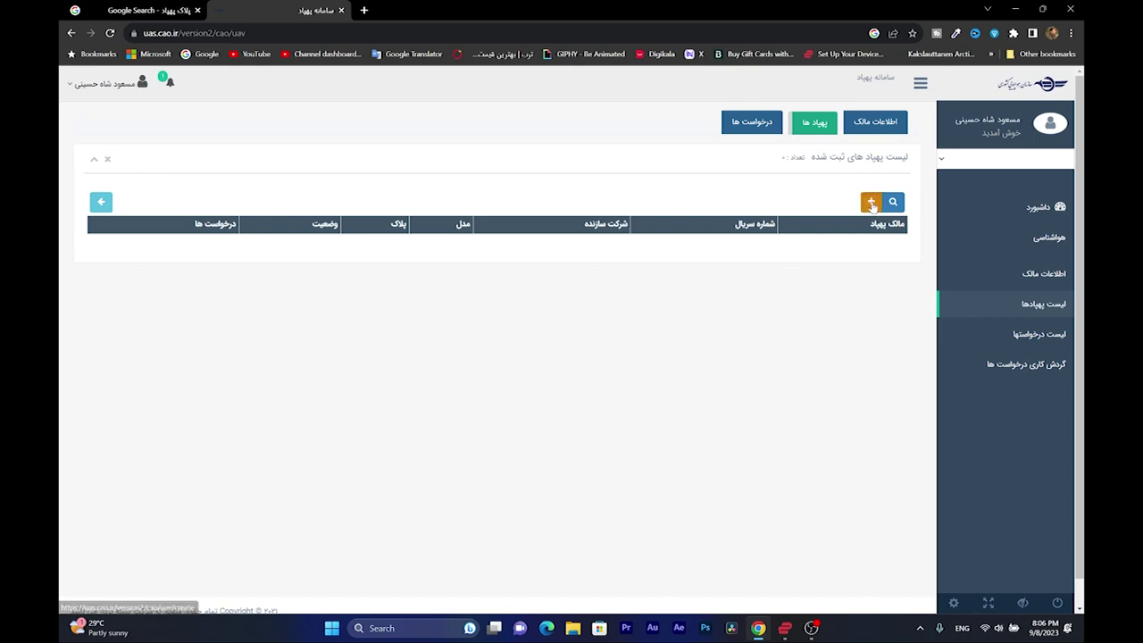
click(872, 203)
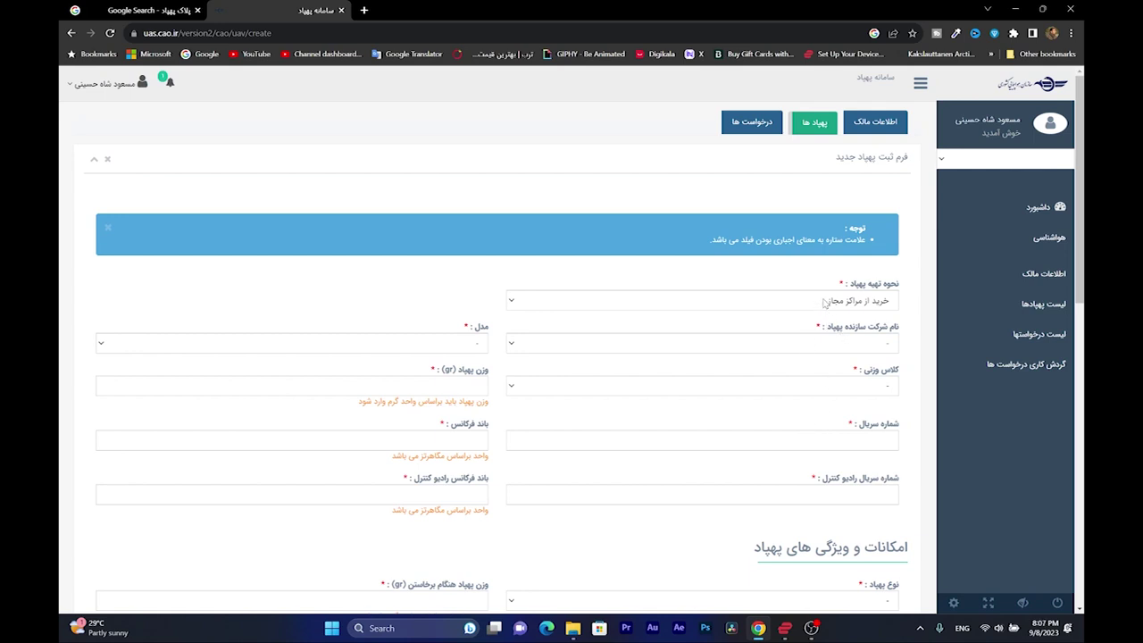
click(824, 303)
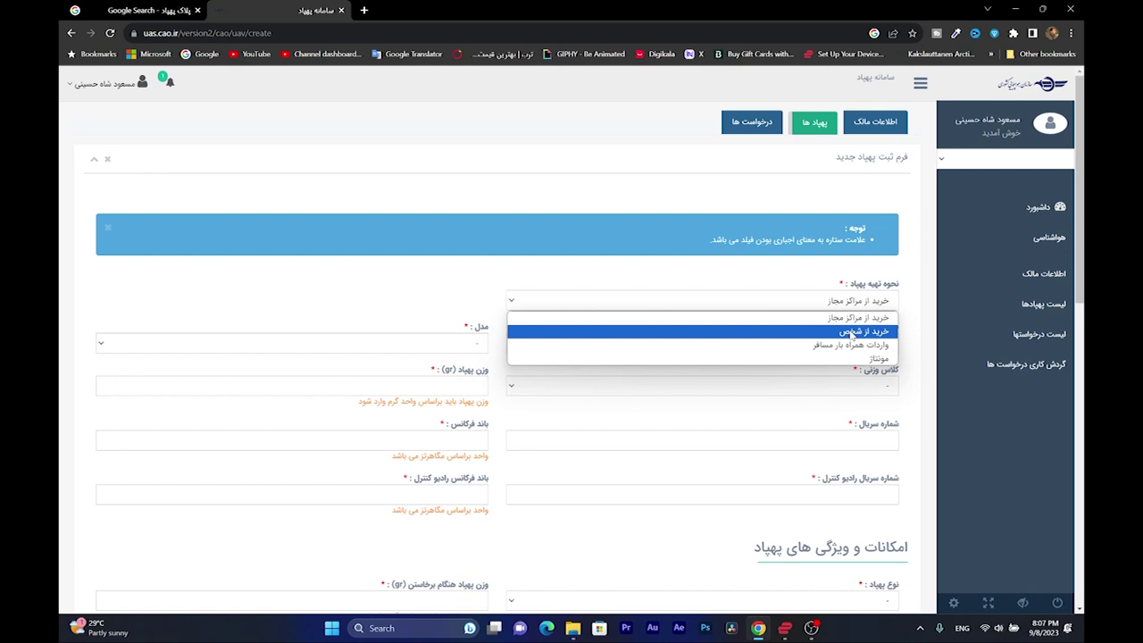
Set the acquisition method to خرید از شخص
click(851, 331)
click(848, 304)
click(853, 332)
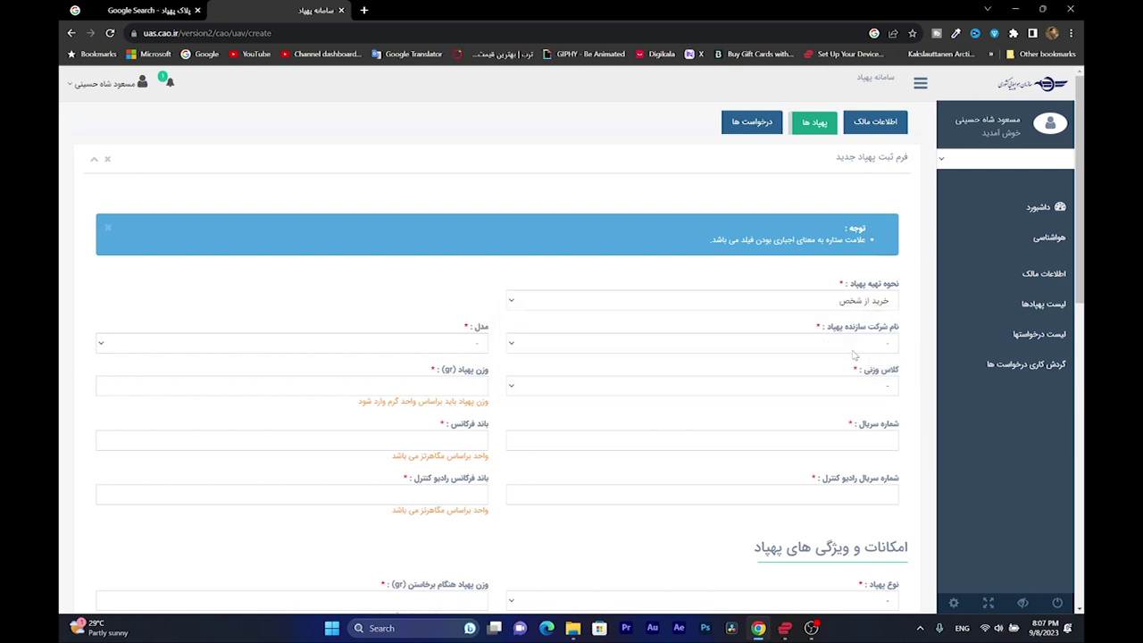
click(855, 304)
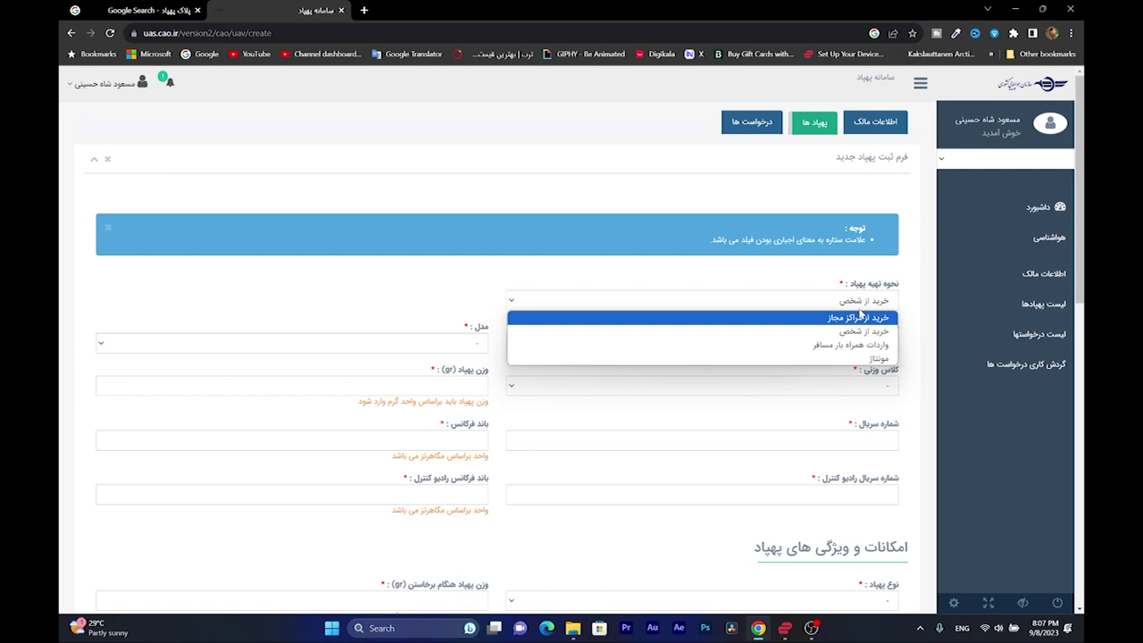
click(738, 273)
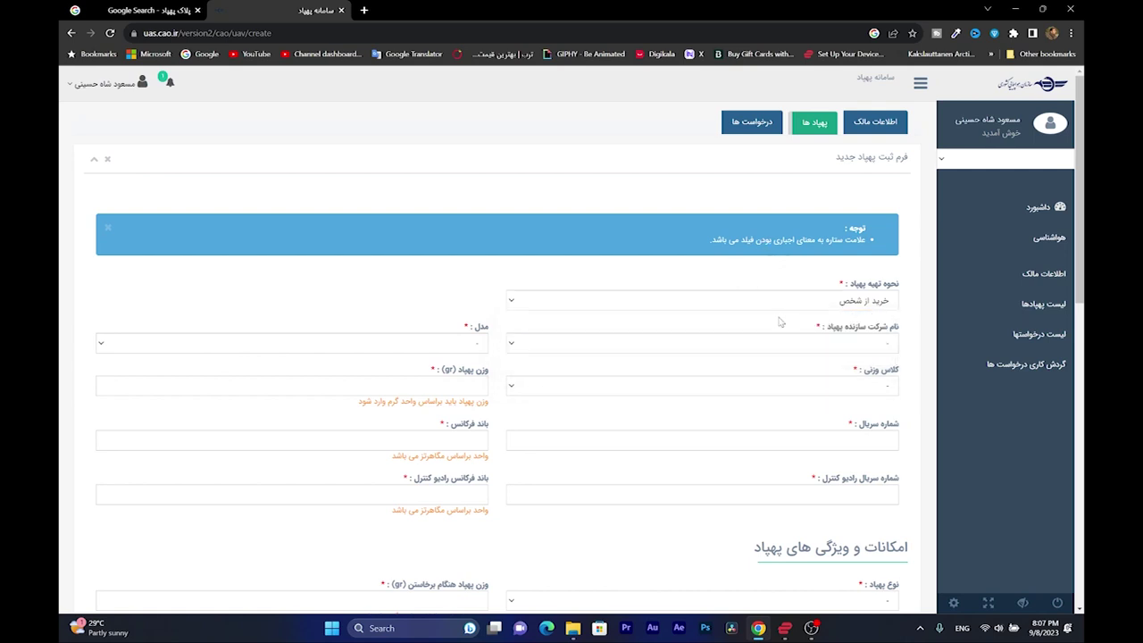
Choose DJI as the manufacturer and browse its models without selecting one
click(826, 349)
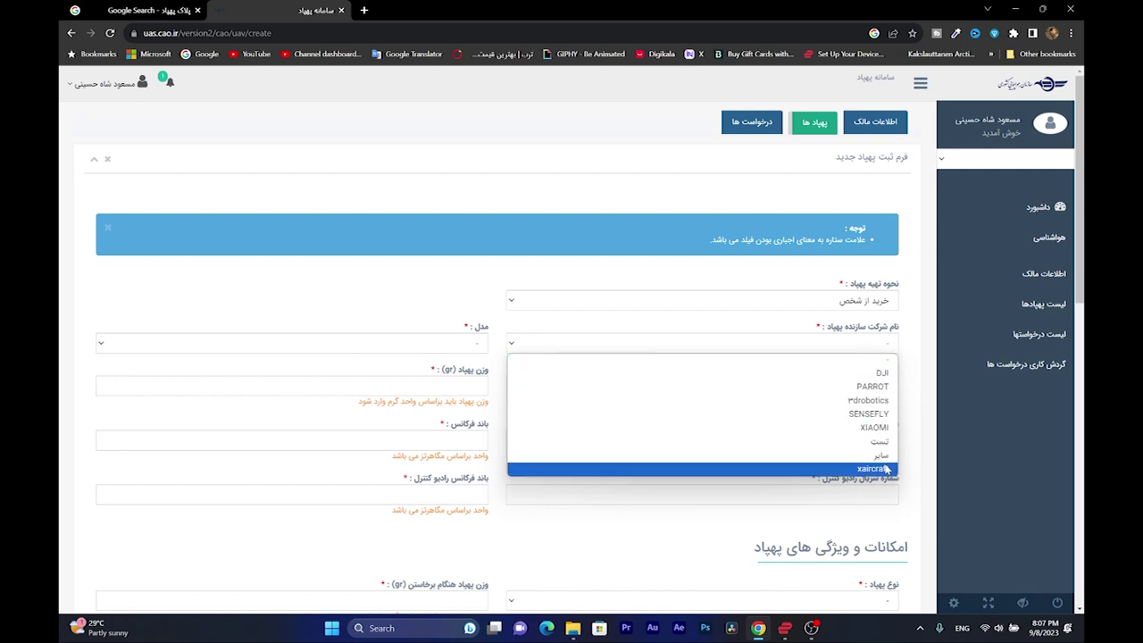
click(881, 373)
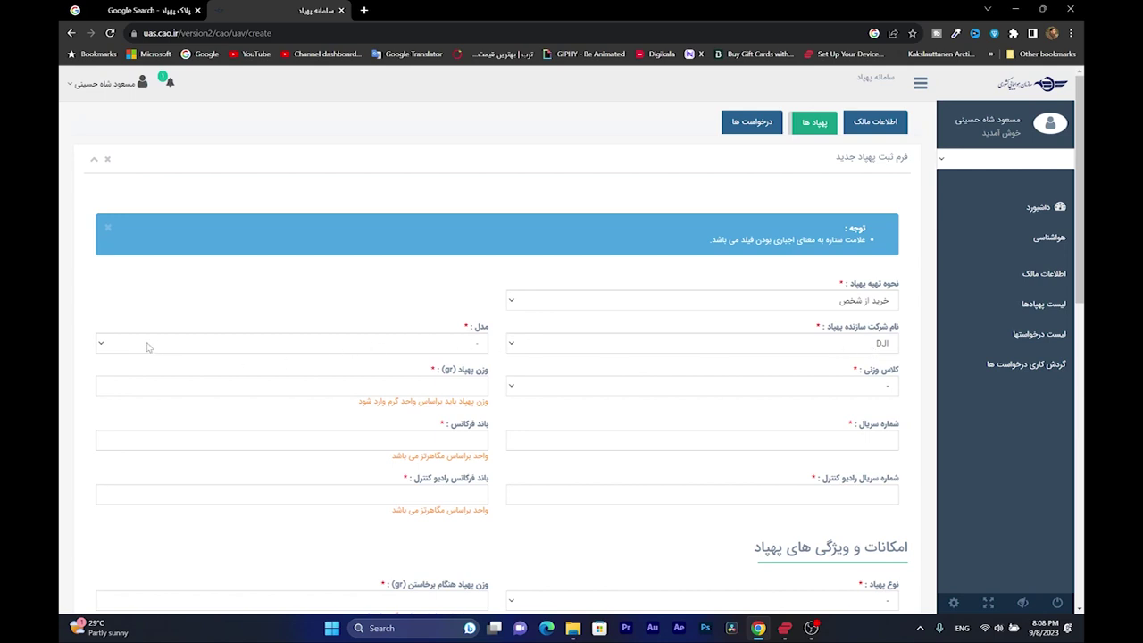
click(115, 348)
scroll(390, 152, down, 12)
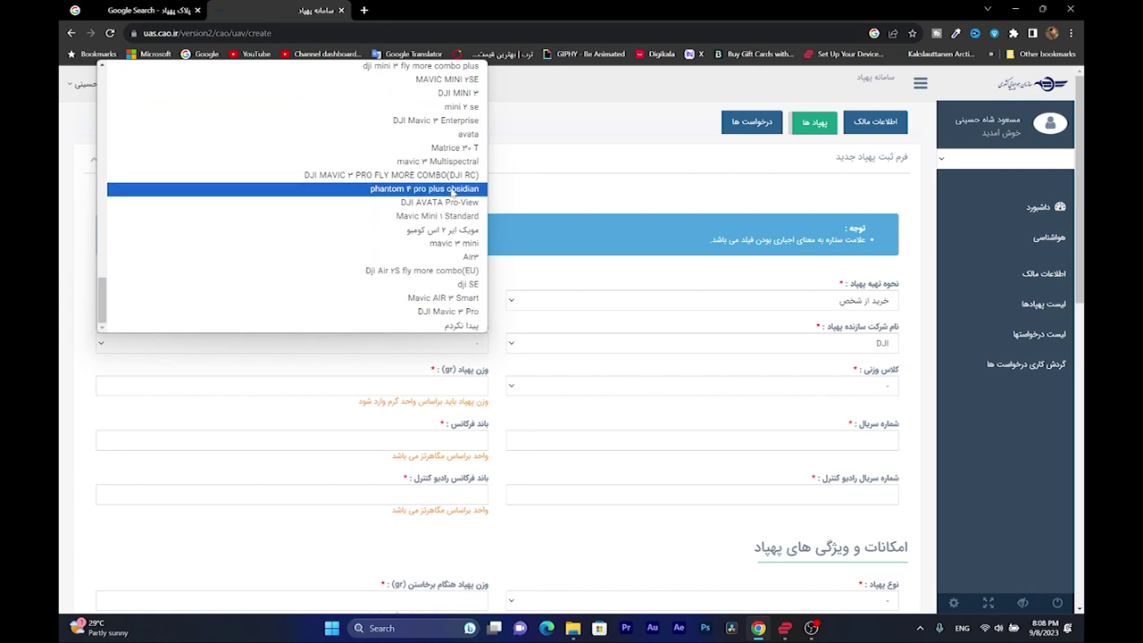
click(937, 386)
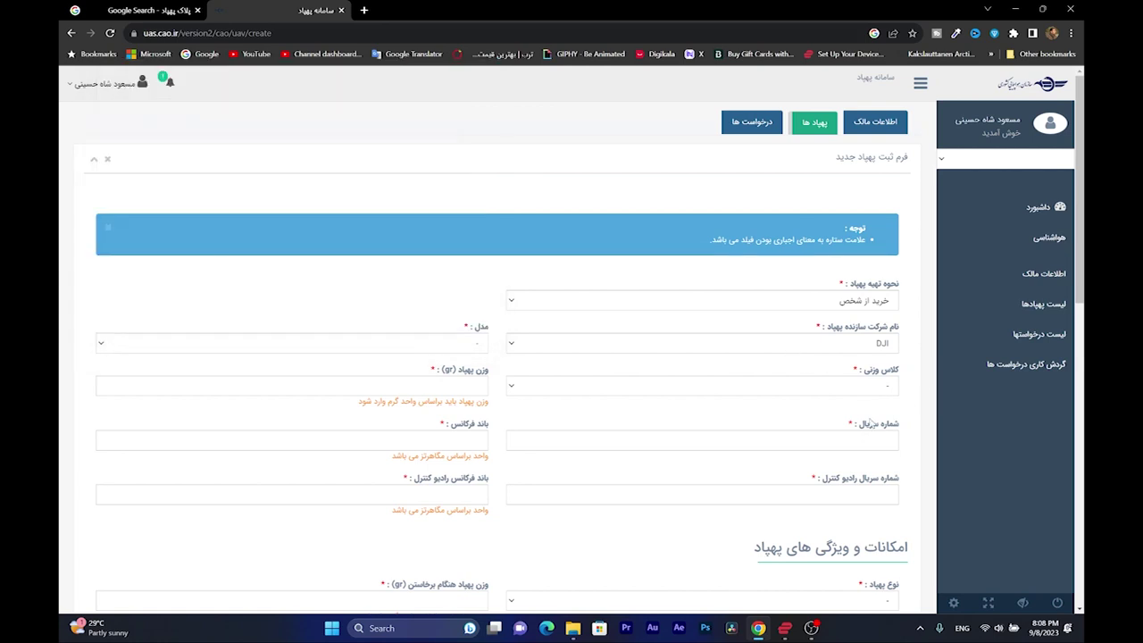
Set the weight class to C1 (250–900 g), leaving the model unset
click(891, 386)
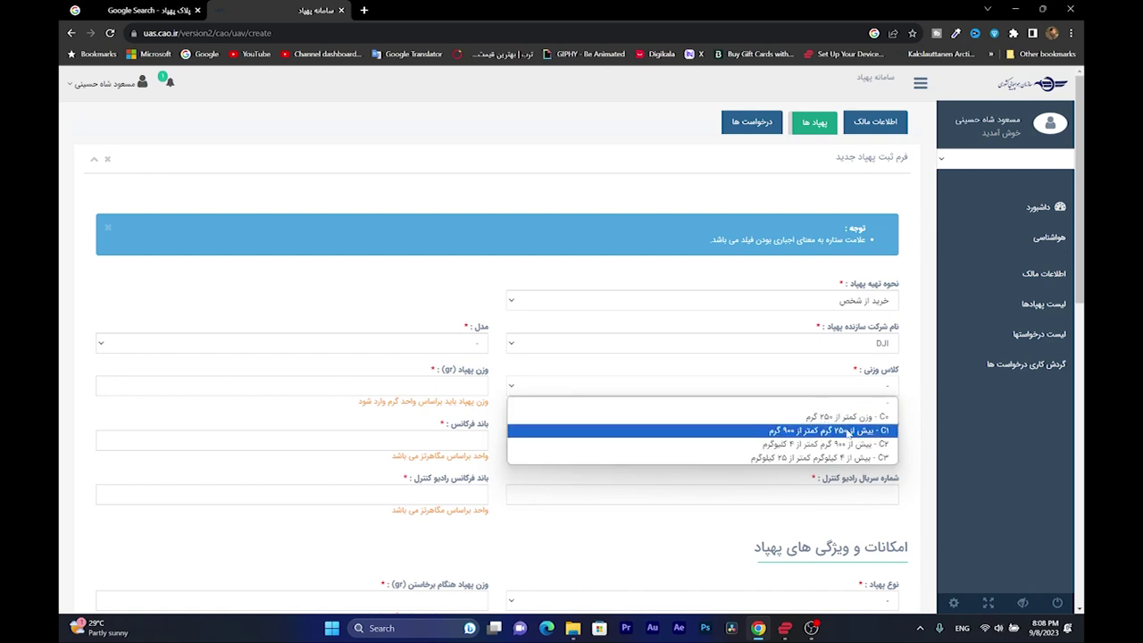
click(847, 433)
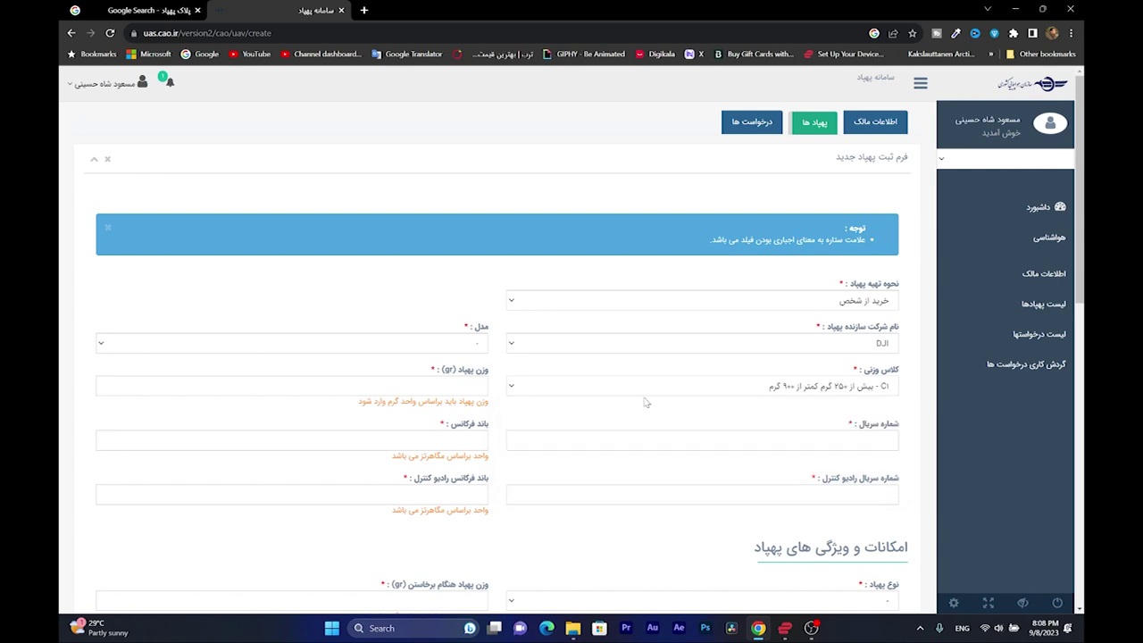
click(449, 347)
key(Down)
key(Down)
key(Down)
key(Down)
key(Down)
key(Down)
key(Down)
key(Down)
key(Down)
key(Down)
key(Down)
key(Down)
key(Down)
key(Down)
key(Down)
key(Down)
key(Down)
key(Down)
key(Down)
key(Down)
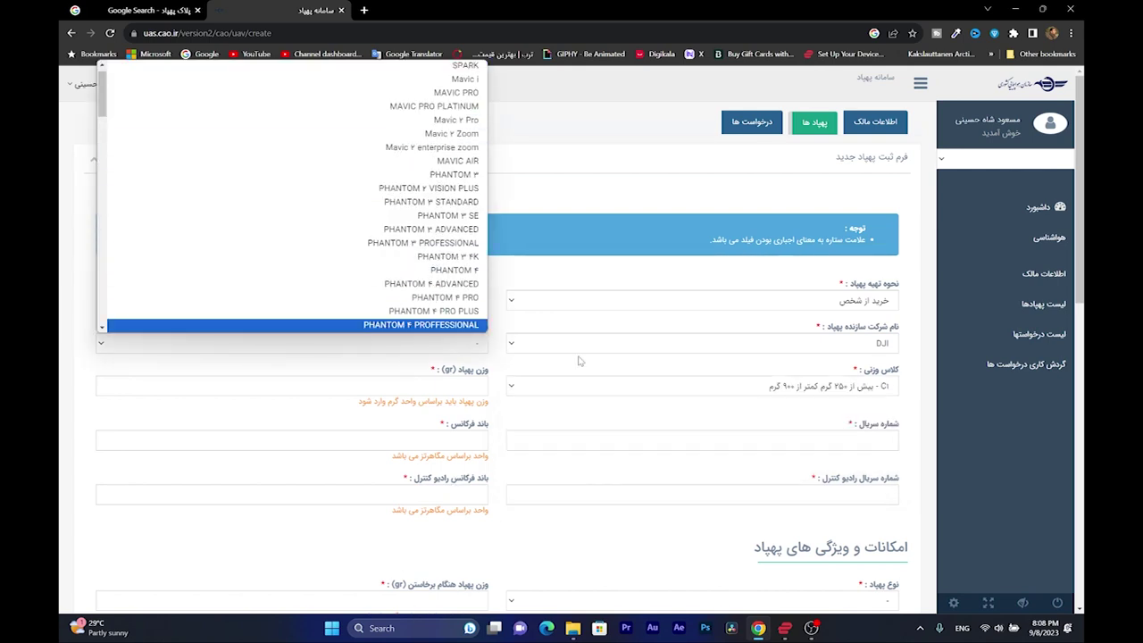
scroll(450, 309, down, 1)
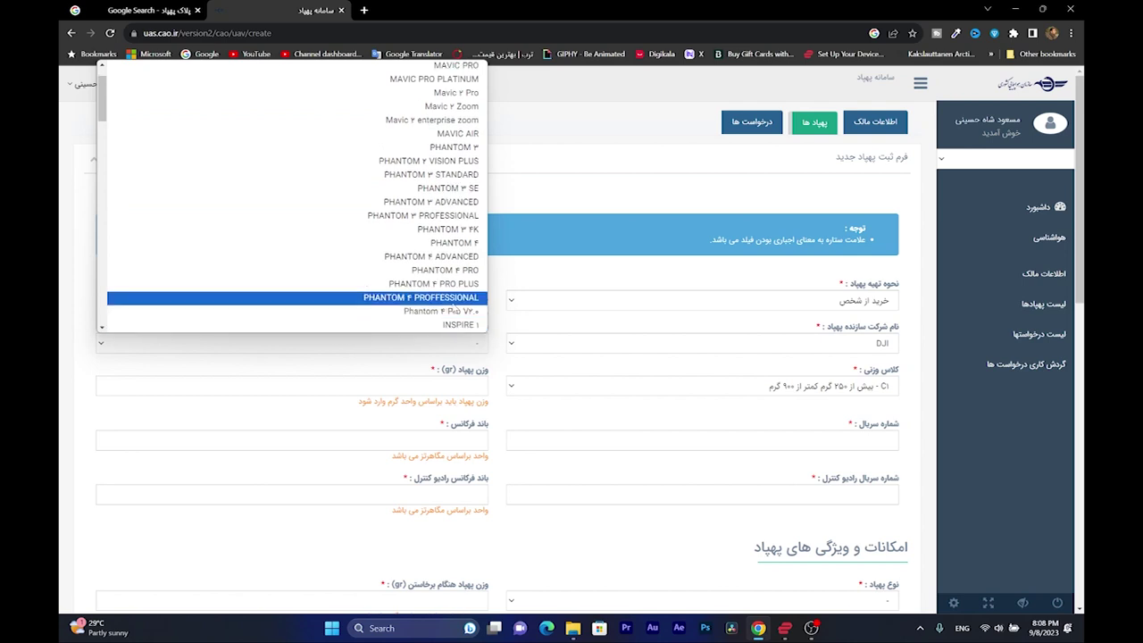
click(86, 327)
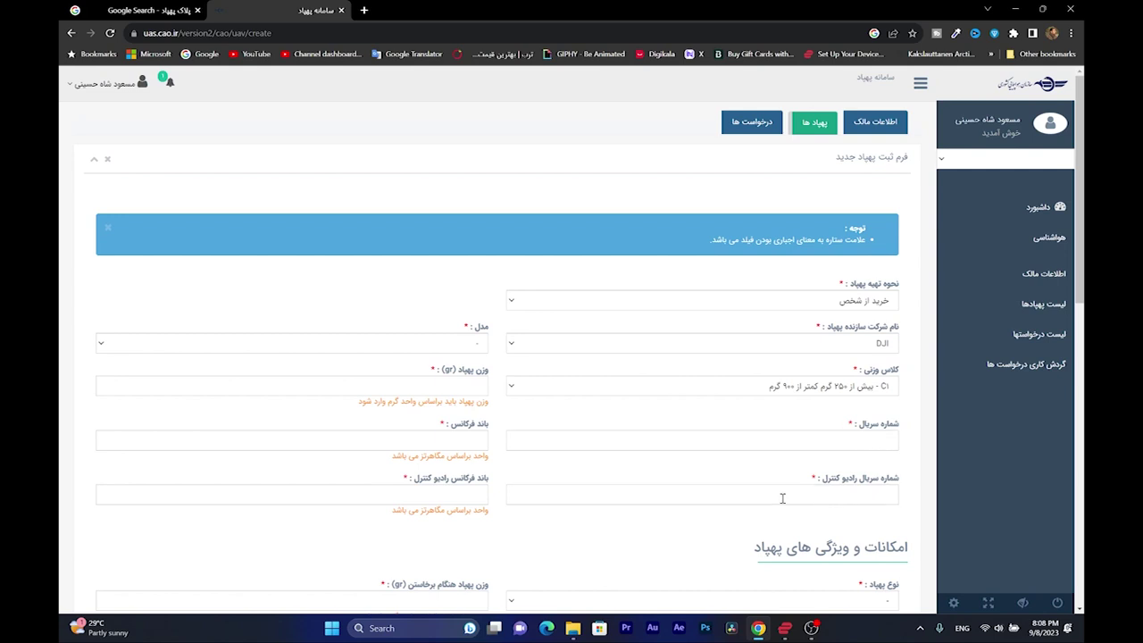
scroll(778, 489, down, 3)
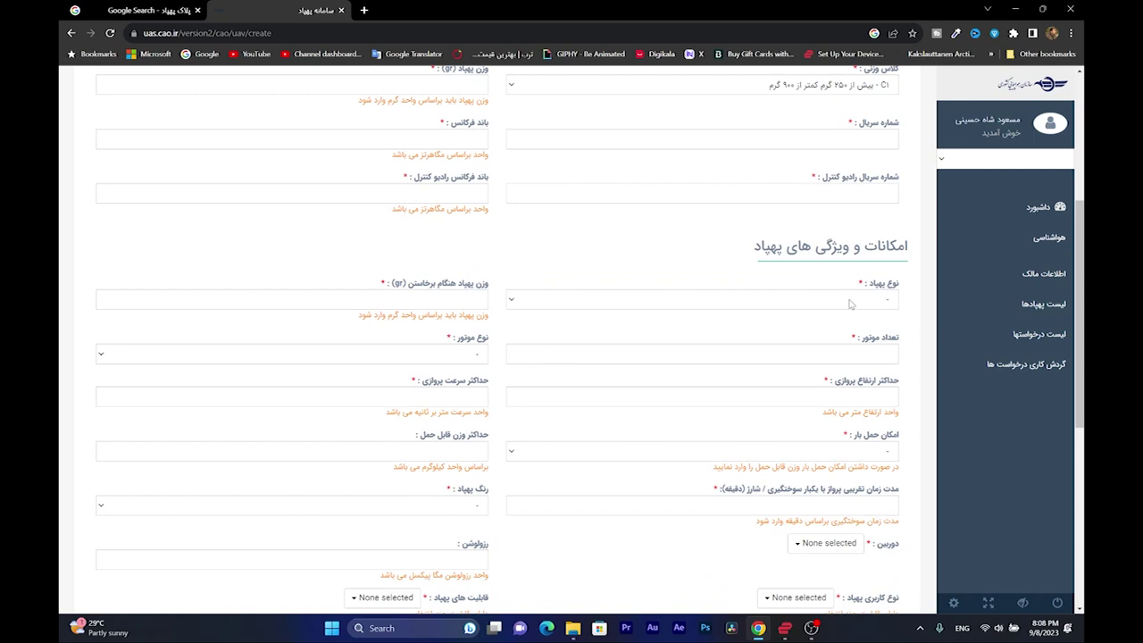
click(851, 305)
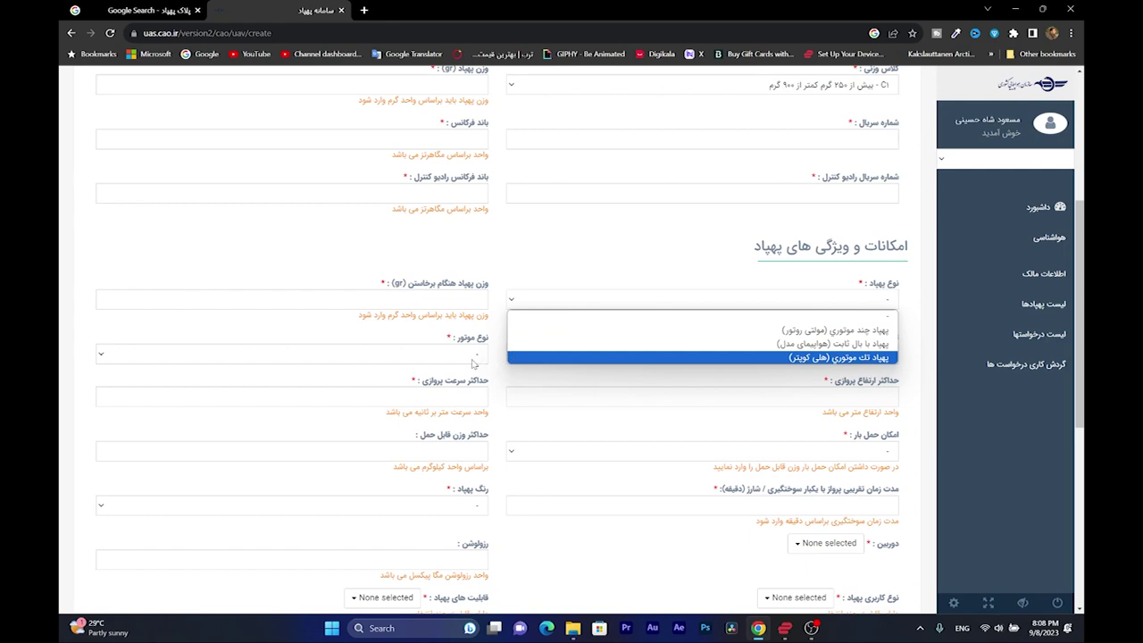
click(396, 320)
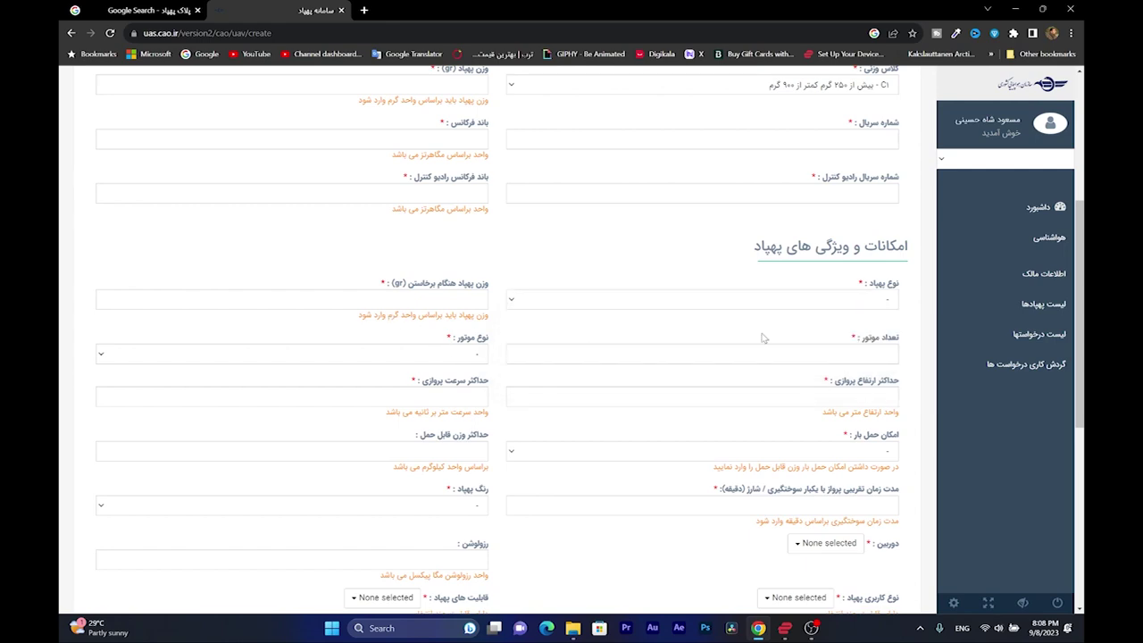
scroll(474, 398, down, 5)
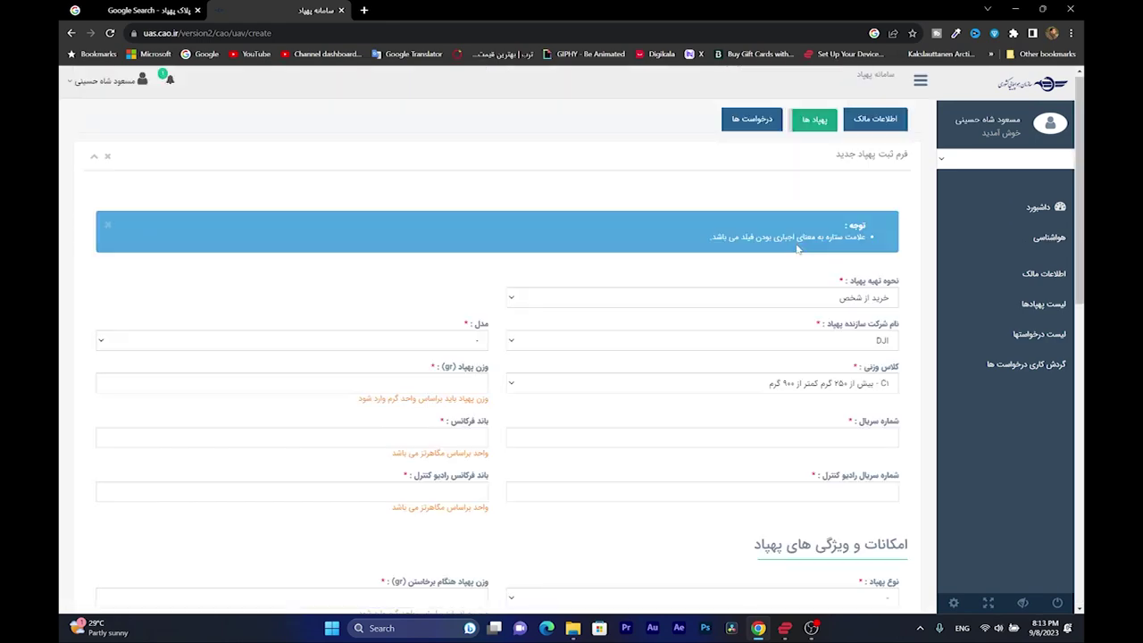
scroll(797, 250, down, 10)
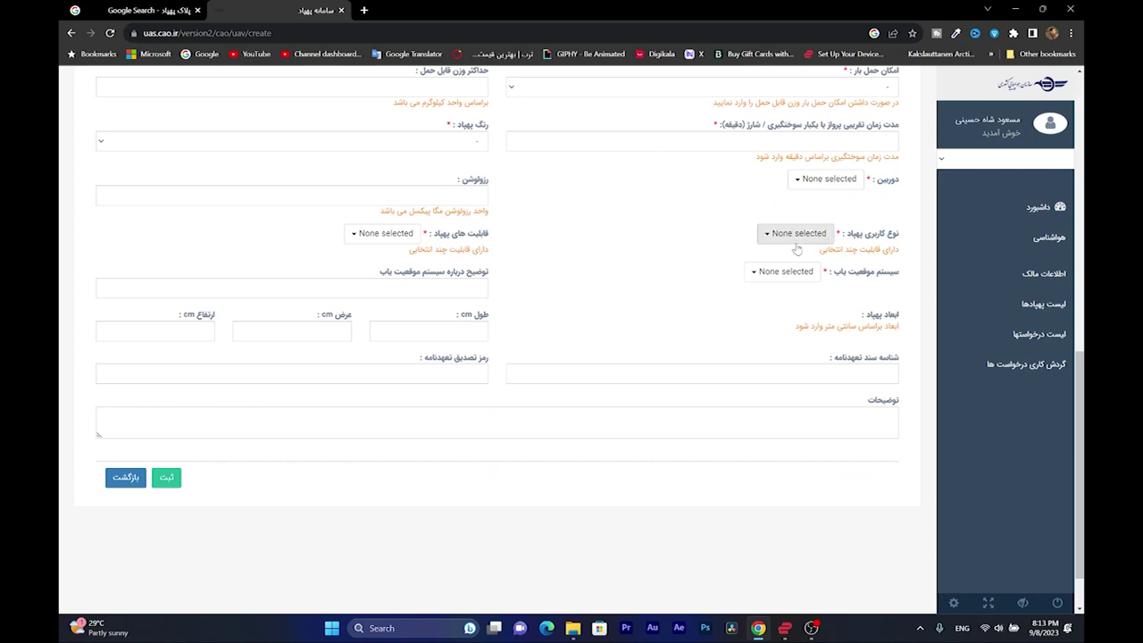
scroll(798, 250, up, 10)
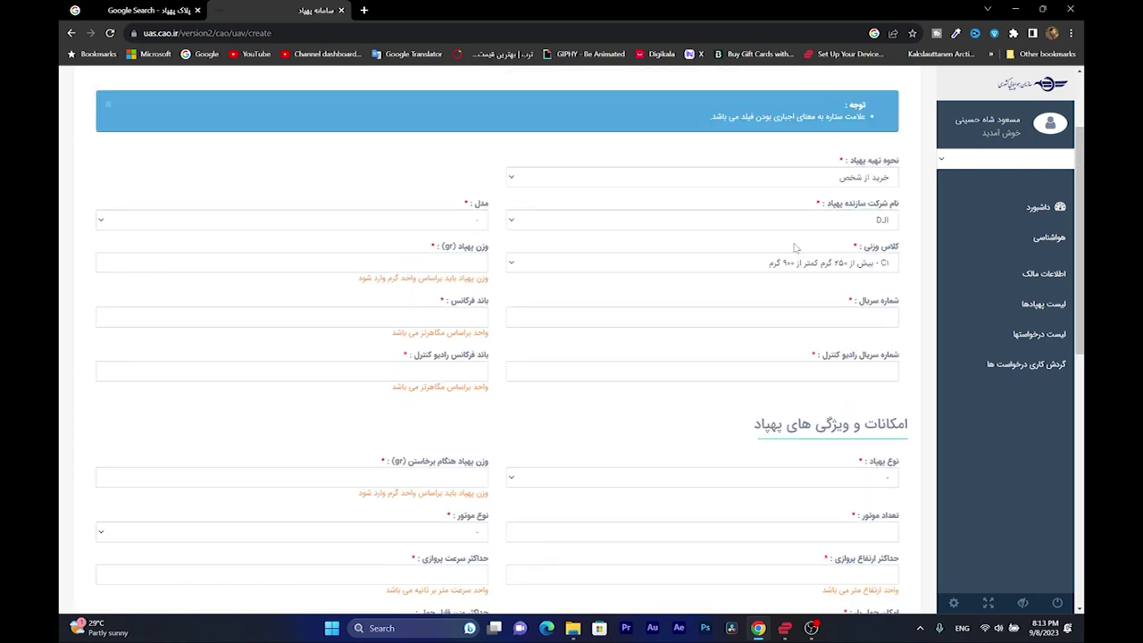
scroll(742, 270, down, 10)
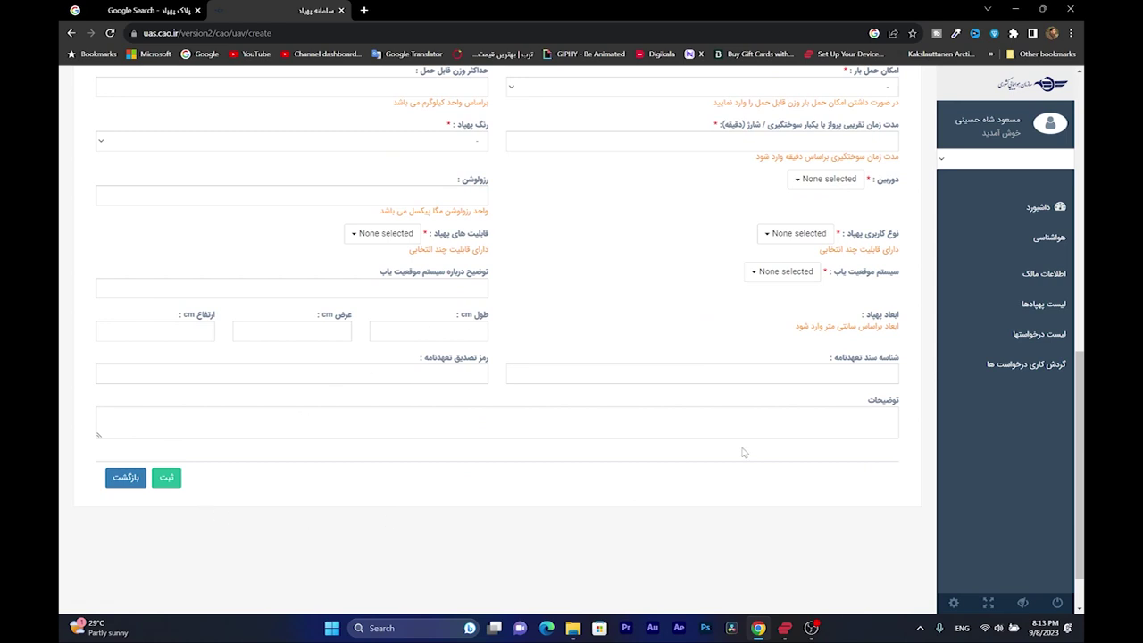
scroll(676, 437, down, 1)
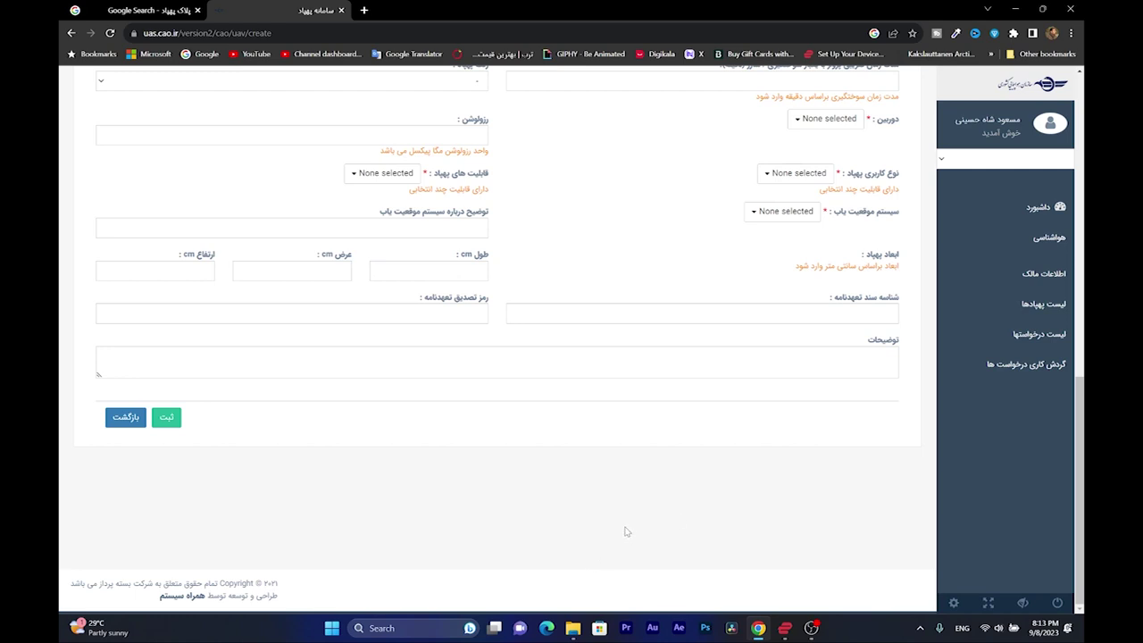
mouse_move(573, 632)
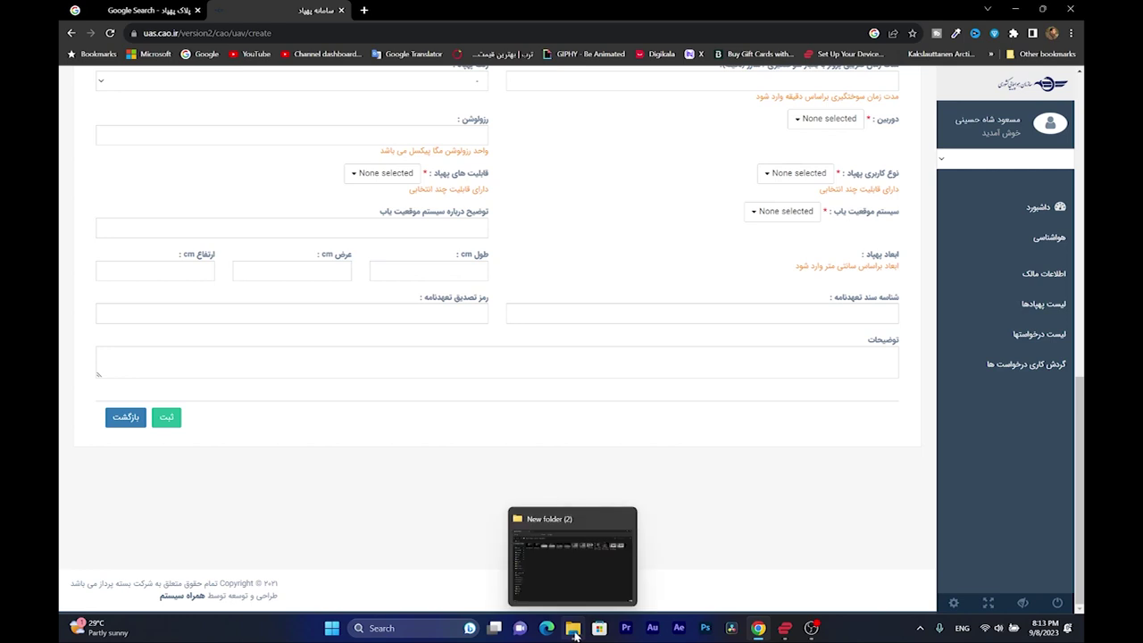
Open DSC05966.JPG from New folder (2) in Photos and page through to the drone photo collage
click(575, 634)
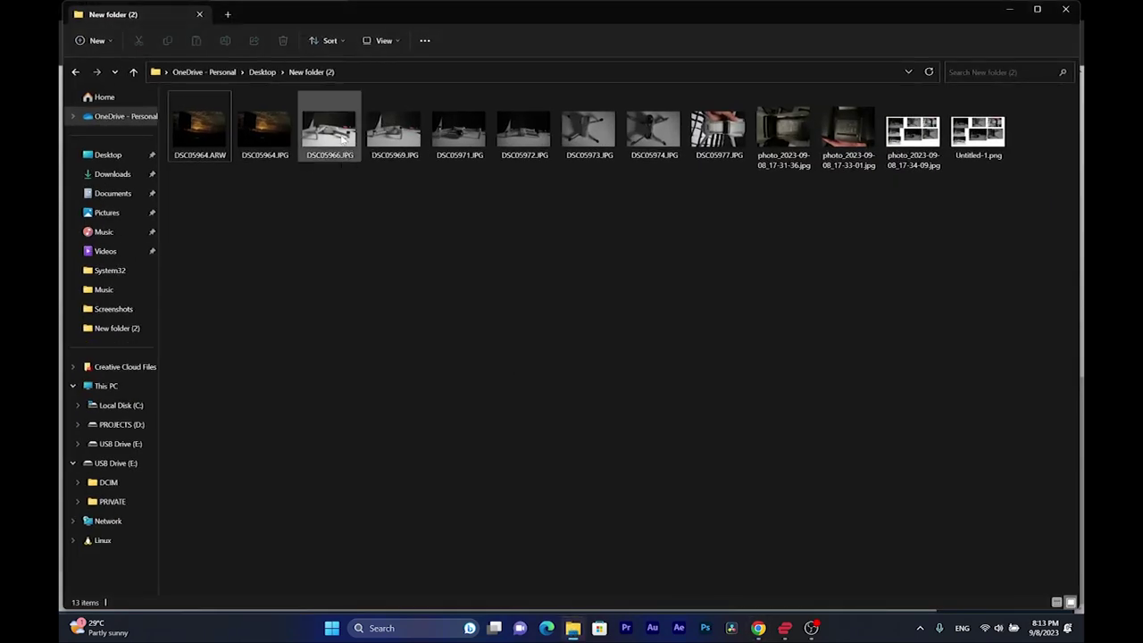
double_click(345, 134)
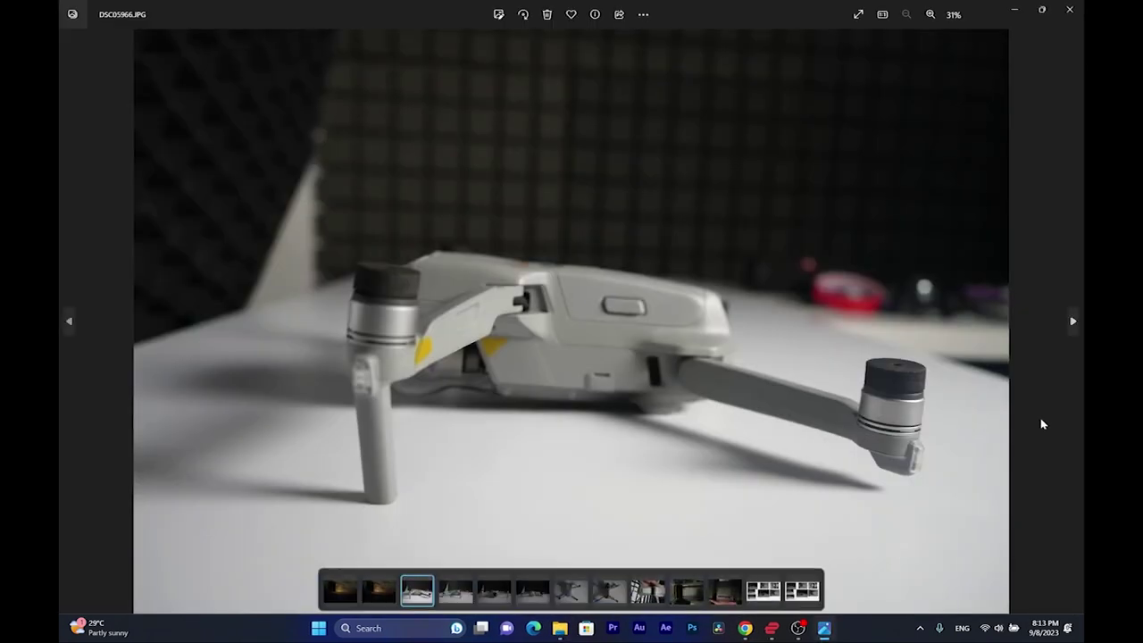
click(1073, 323)
click(1074, 323)
click(1074, 323)
click(1074, 323)
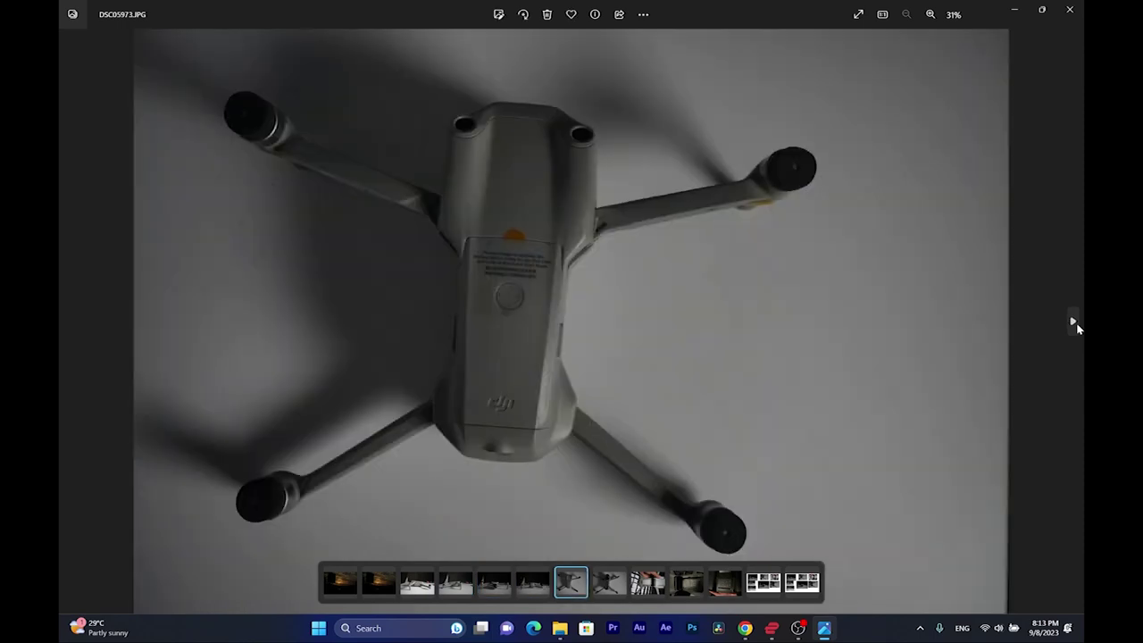
click(1073, 323)
click(1074, 323)
click(1073, 323)
click(1073, 324)
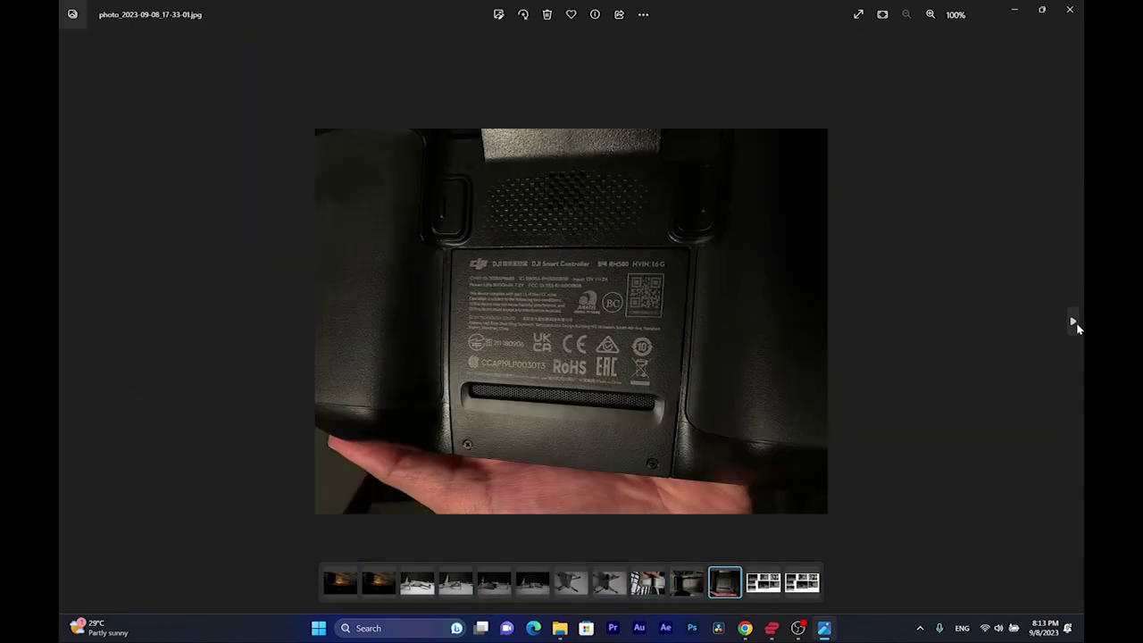
click(1073, 323)
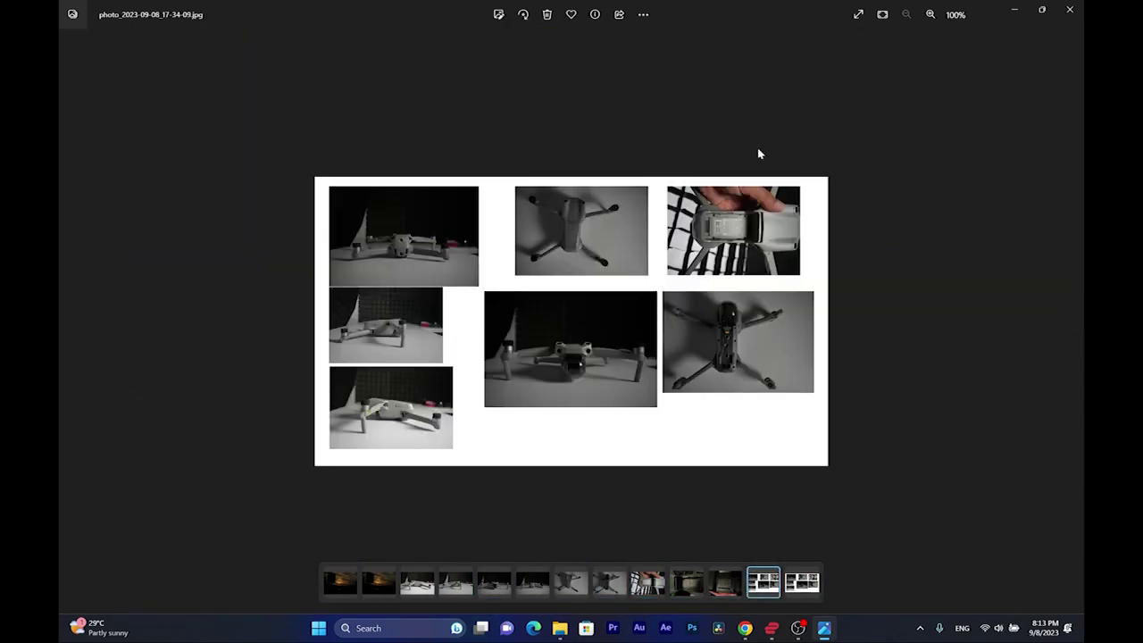